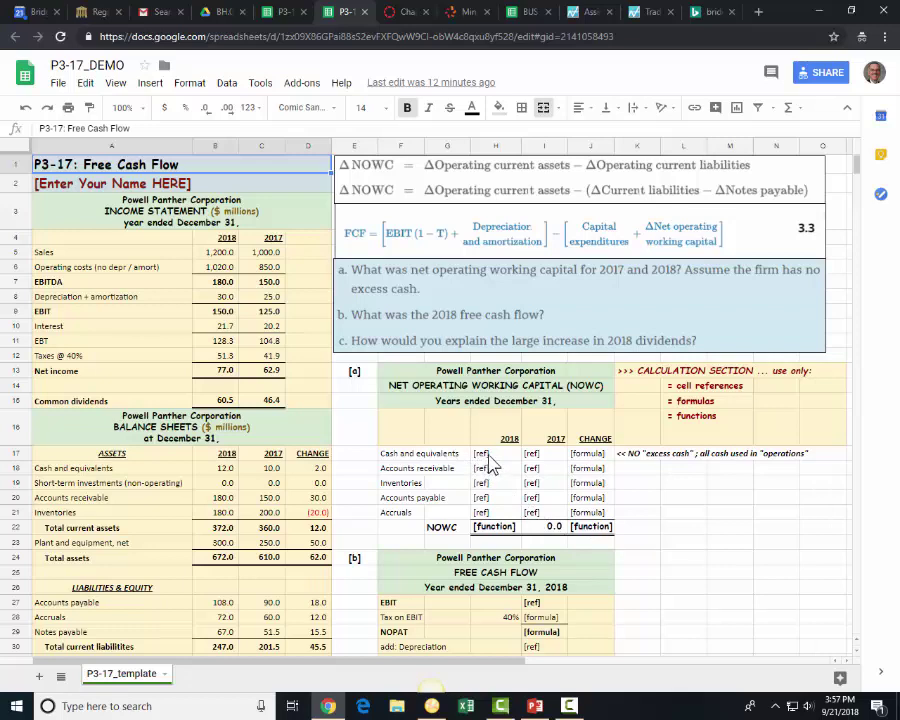
Step: Link the NOWC table's 2018 and 2017 cash and equivalents to the balance sheet cells B18 and C18
left_click(489, 456)
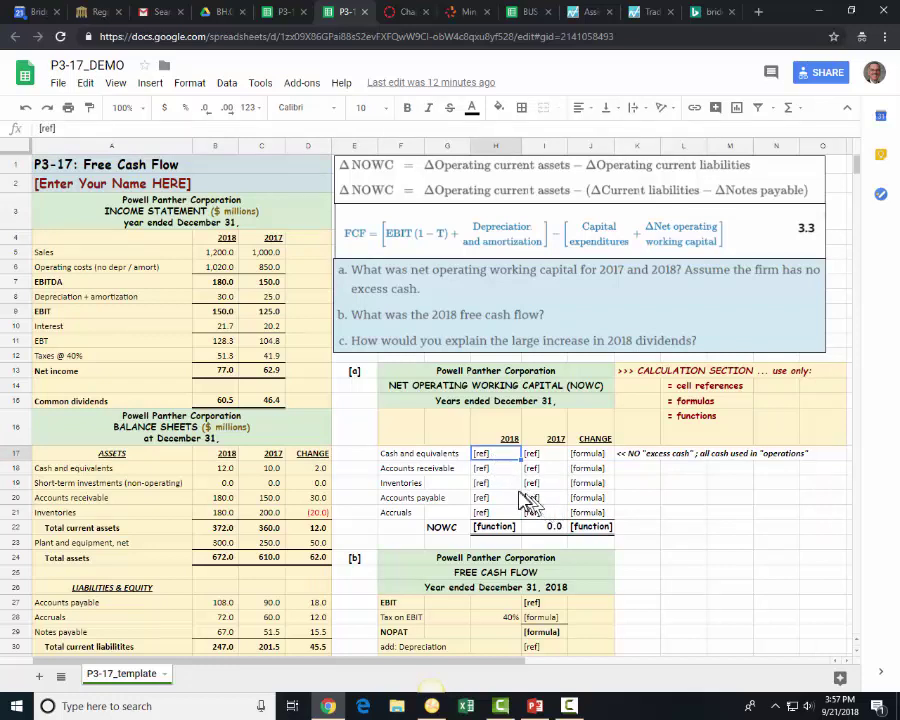
type("=")
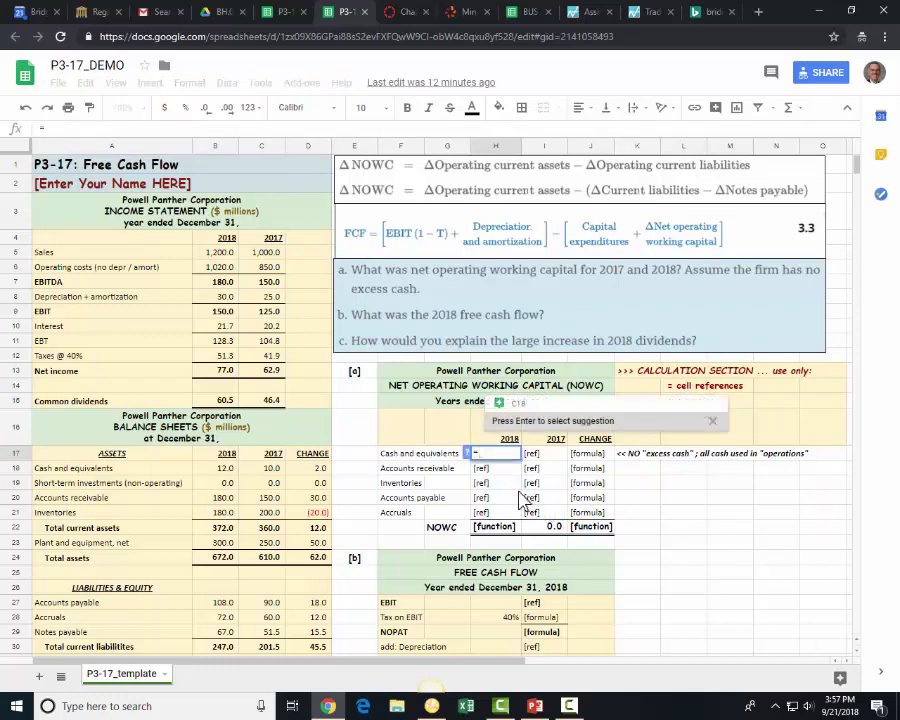
left_click(214, 472)
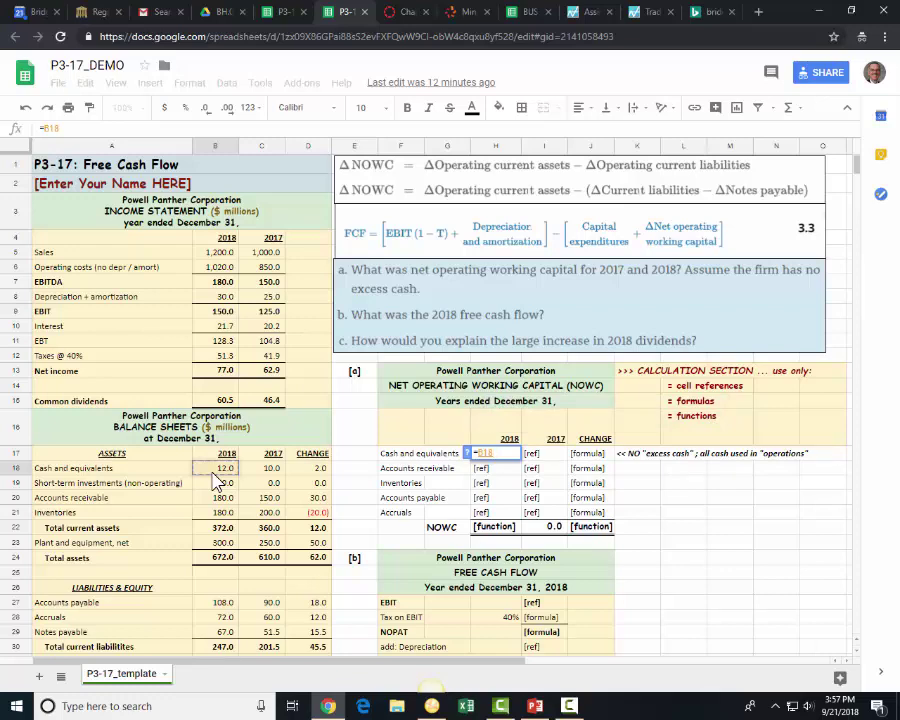
key("Tab")
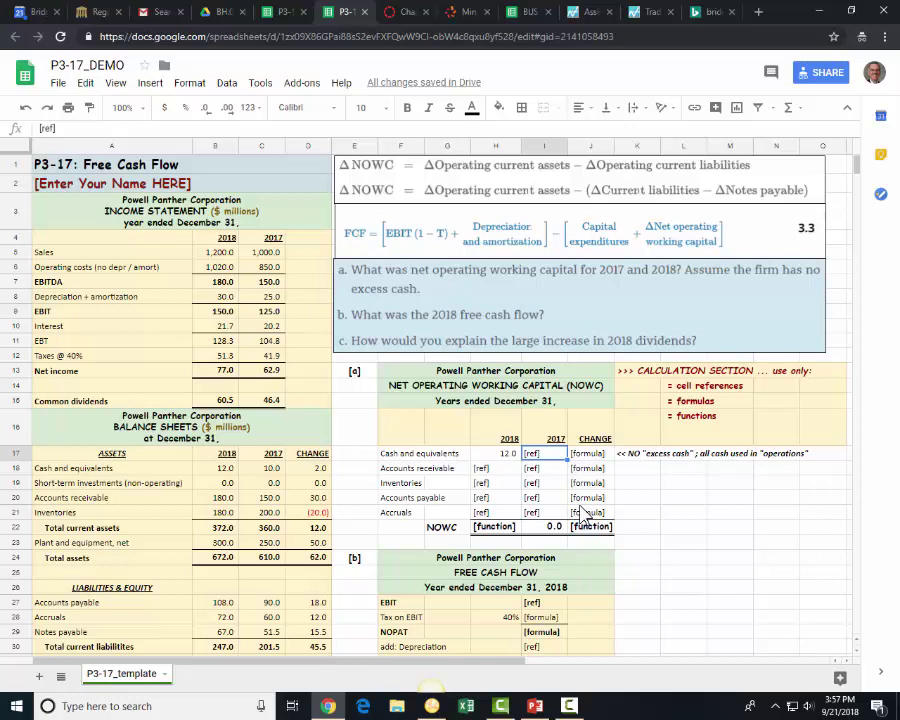
type("=")
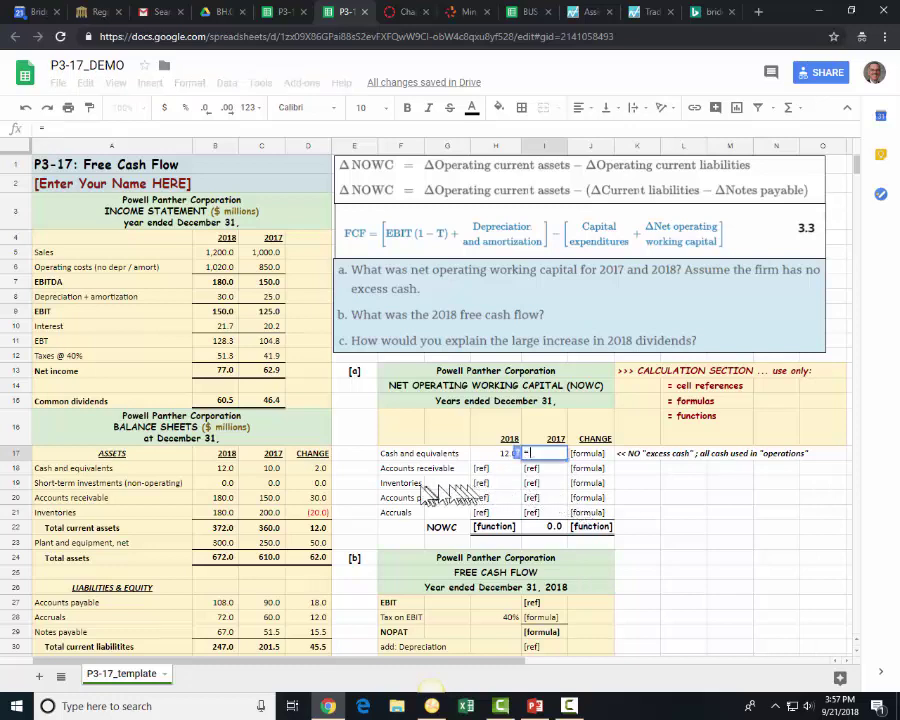
left_click(260, 472)
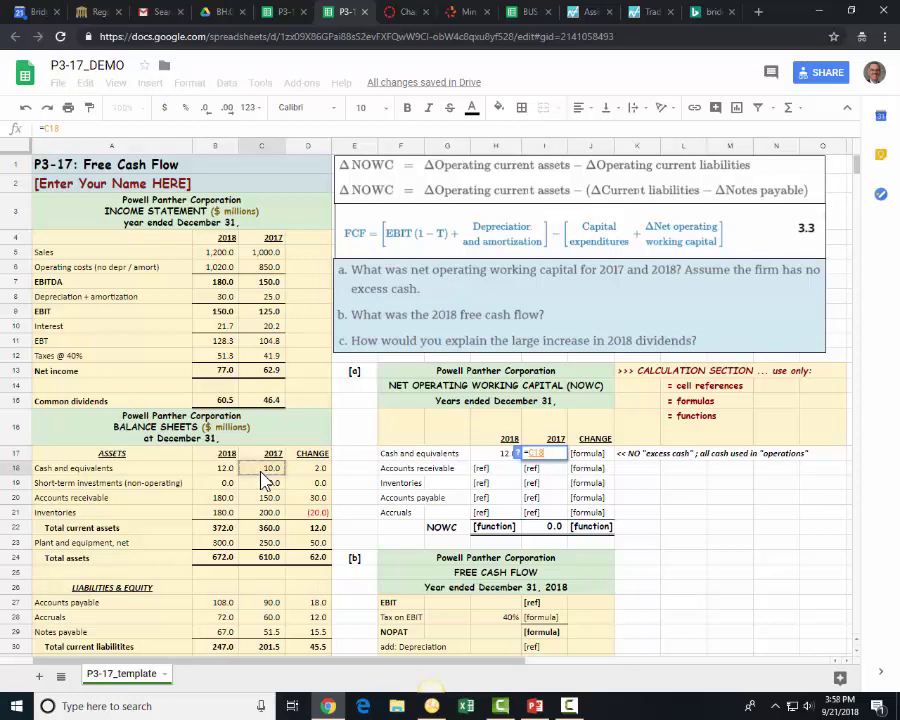
key("Return")
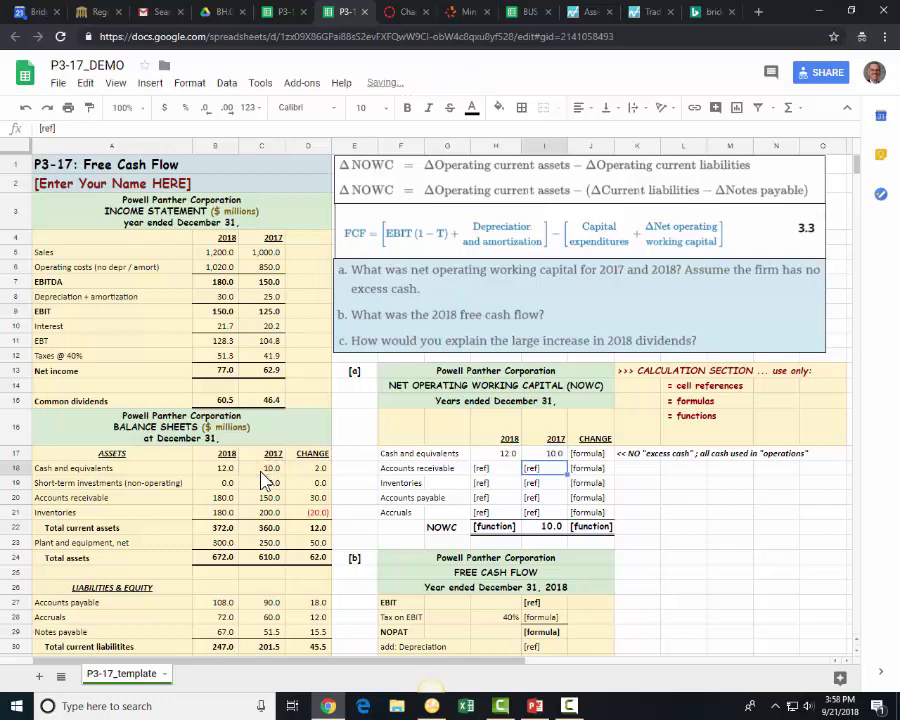
Step: Calculate the change in cash and equivalents in J17 with the formula =H17-I17 and check its cell references
left_click(586, 455)
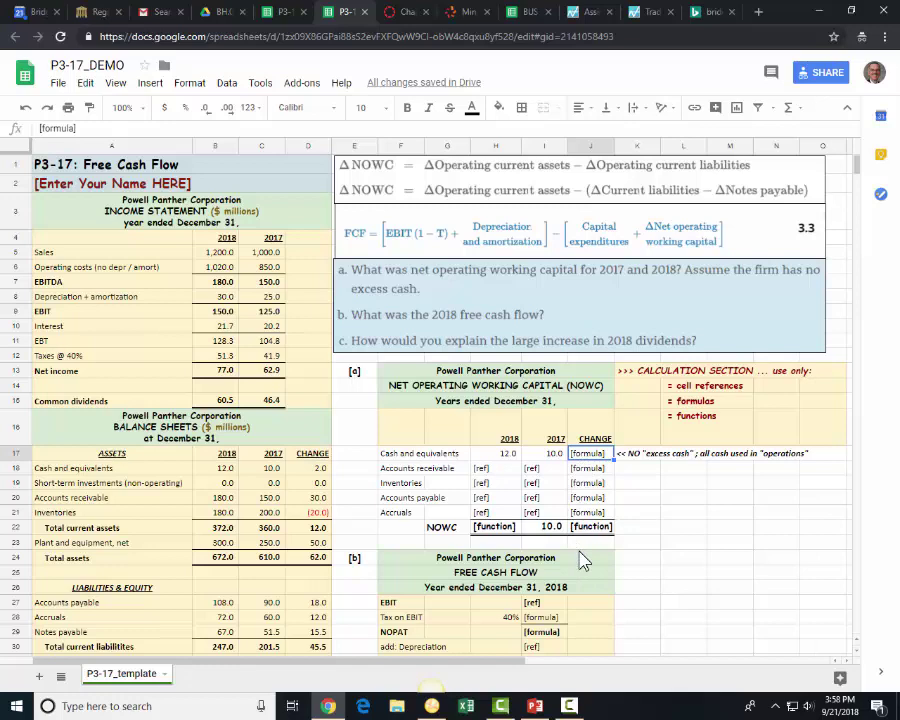
type("=")
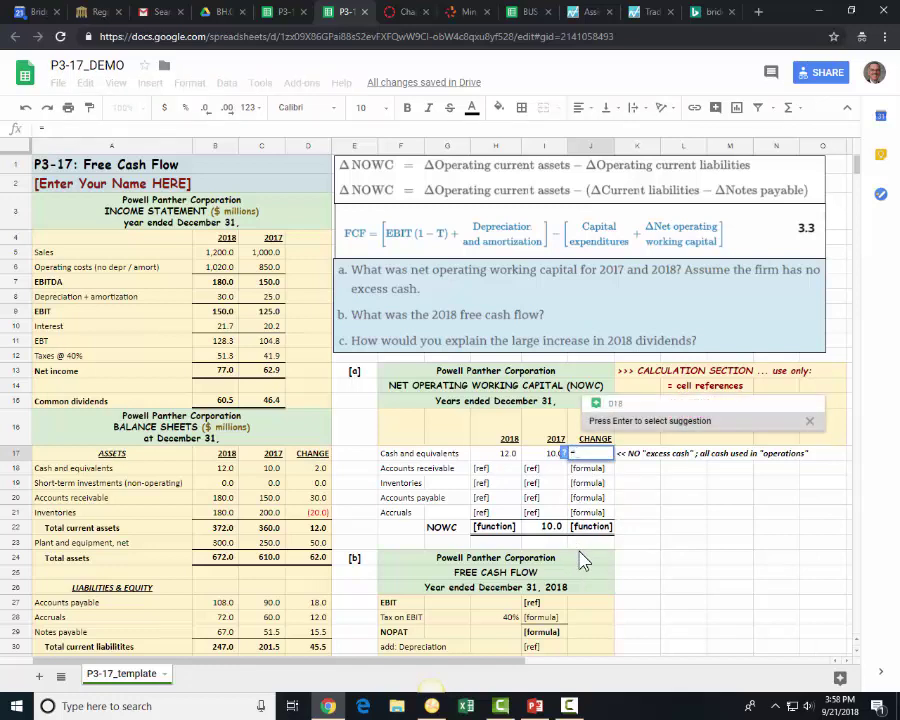
left_click(494, 455)
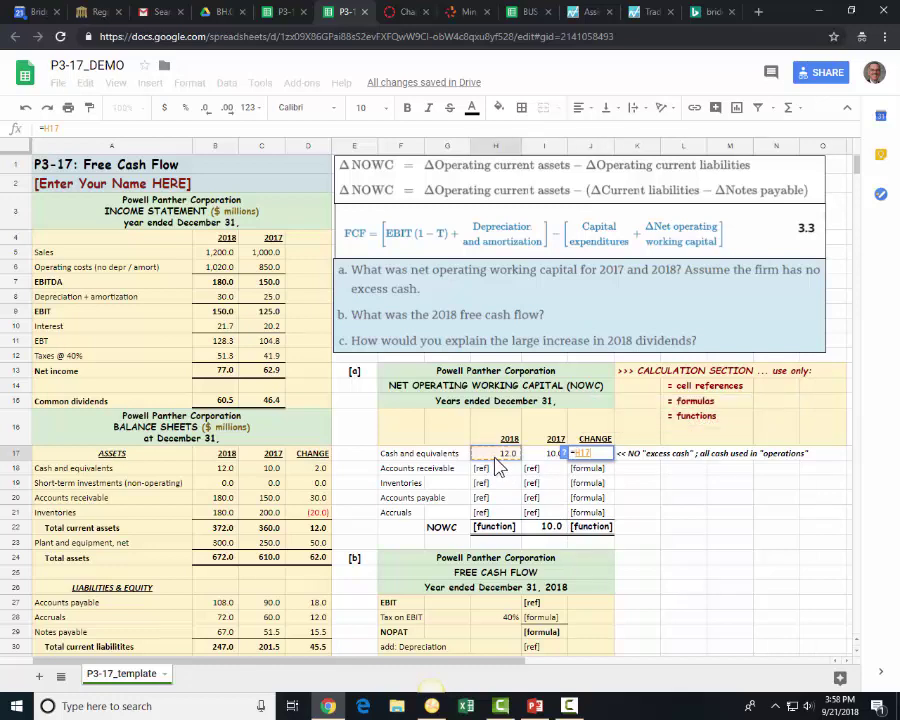
type("-")
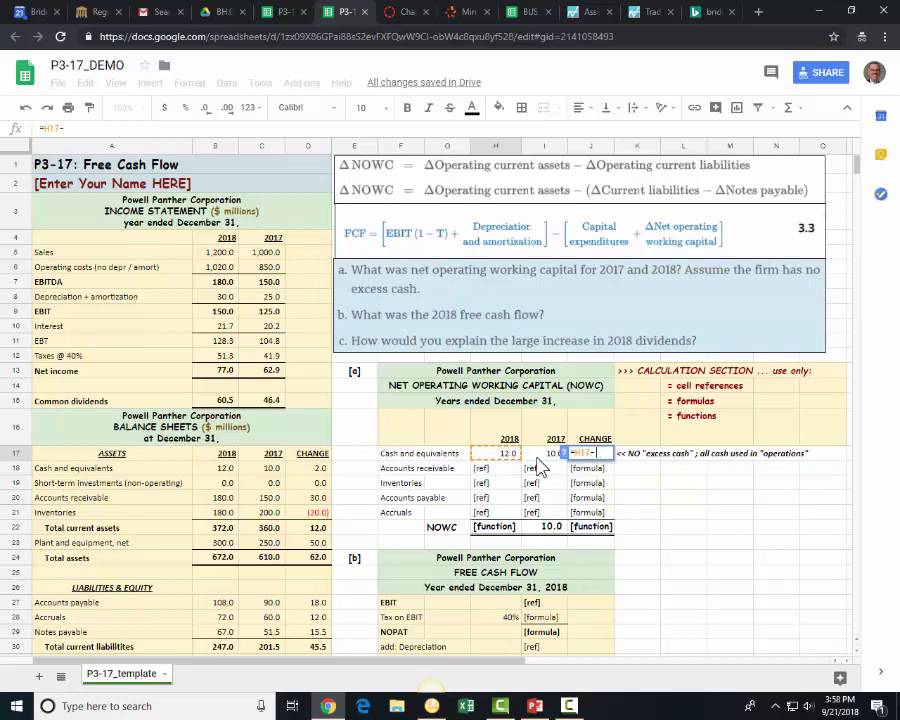
left_click(538, 458)
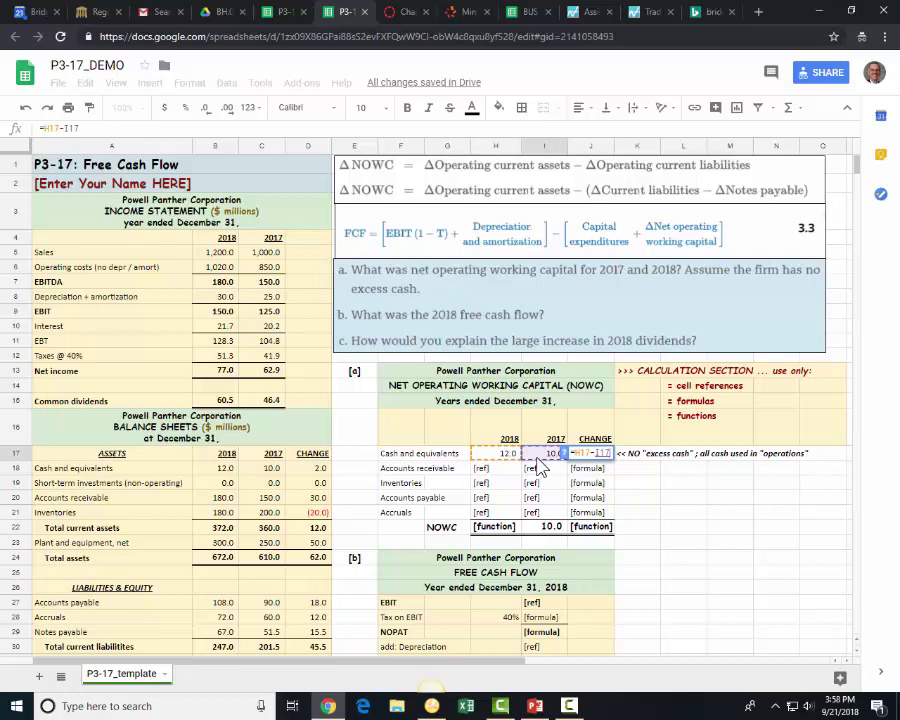
key("Return")
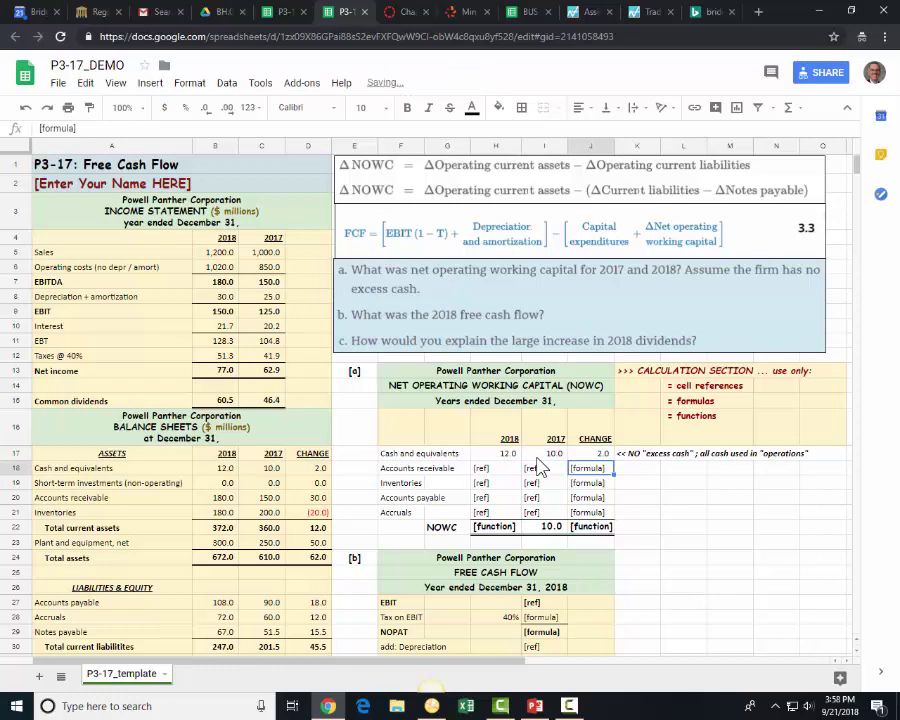
key("Up")
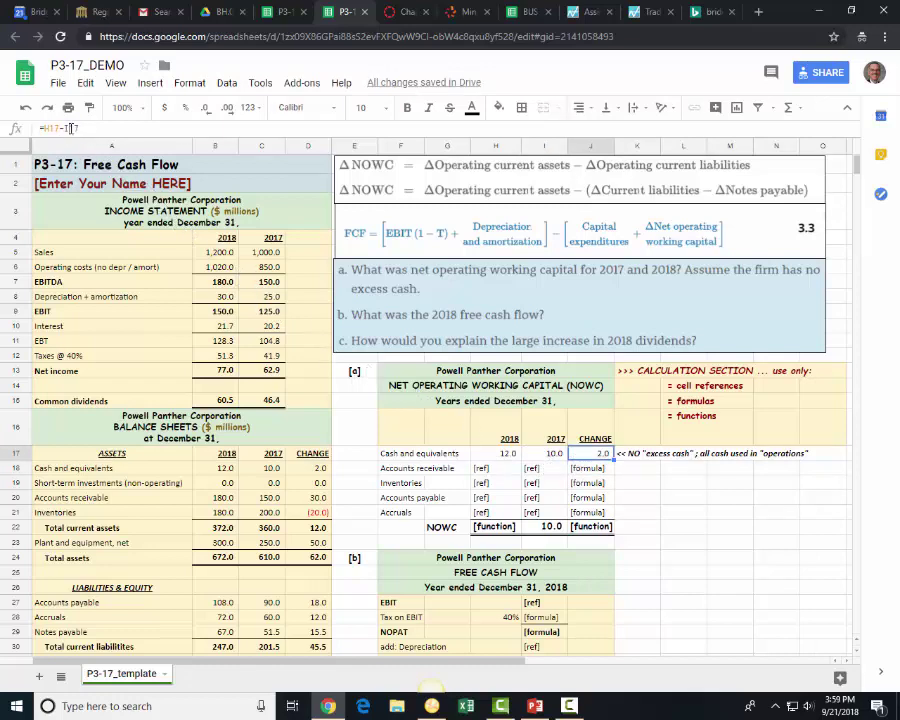
left_click(70, 129)
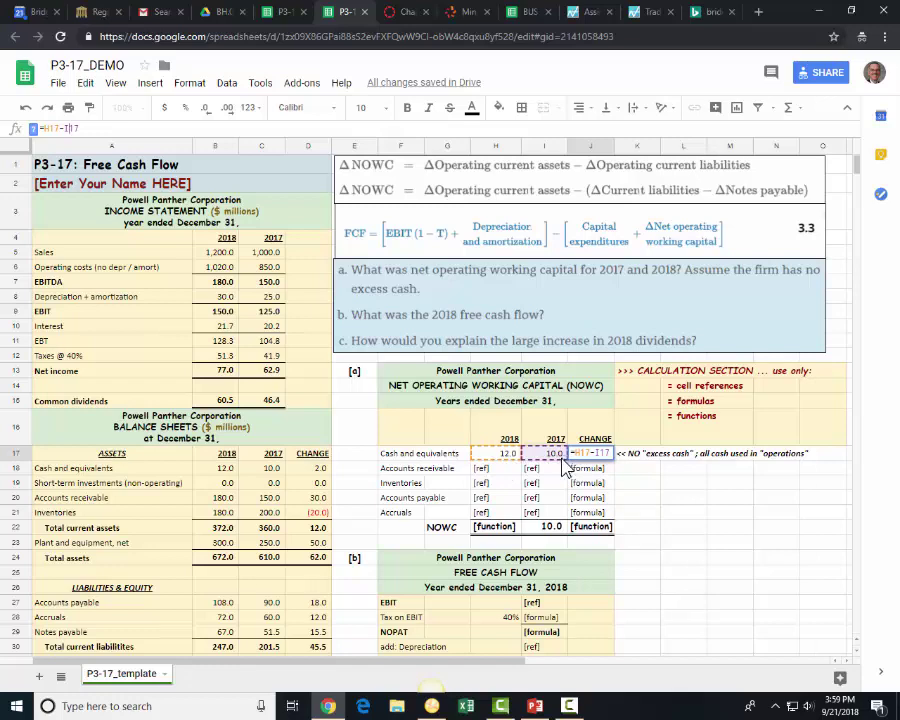
key("Return")
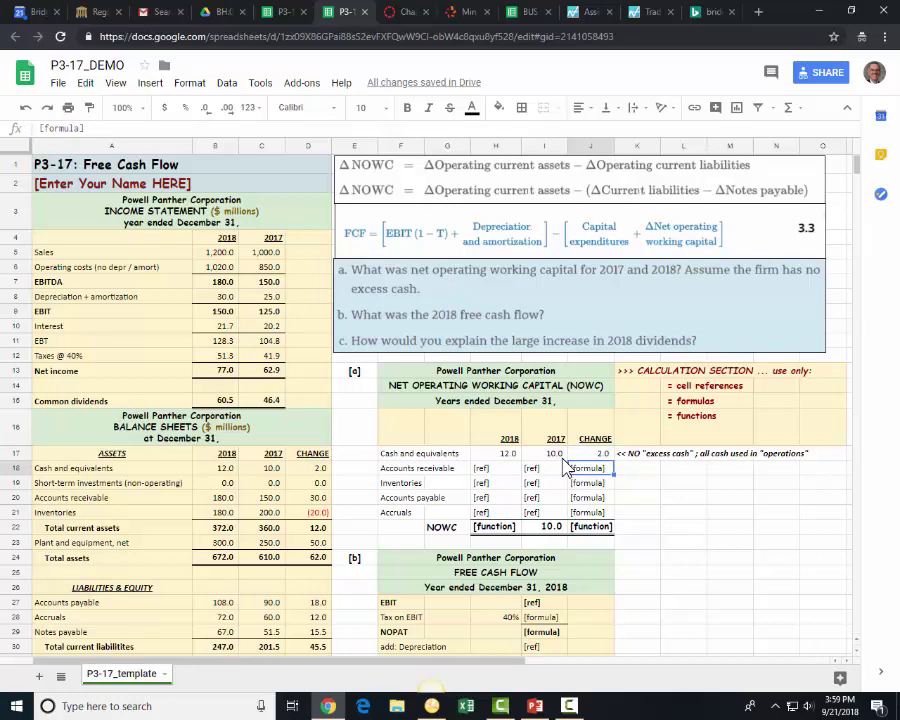
Step: Reference the 2018 accounts receivable and inventories from the balance sheet in H18 and H19 with =B20 and =B21
left_click(497, 470)
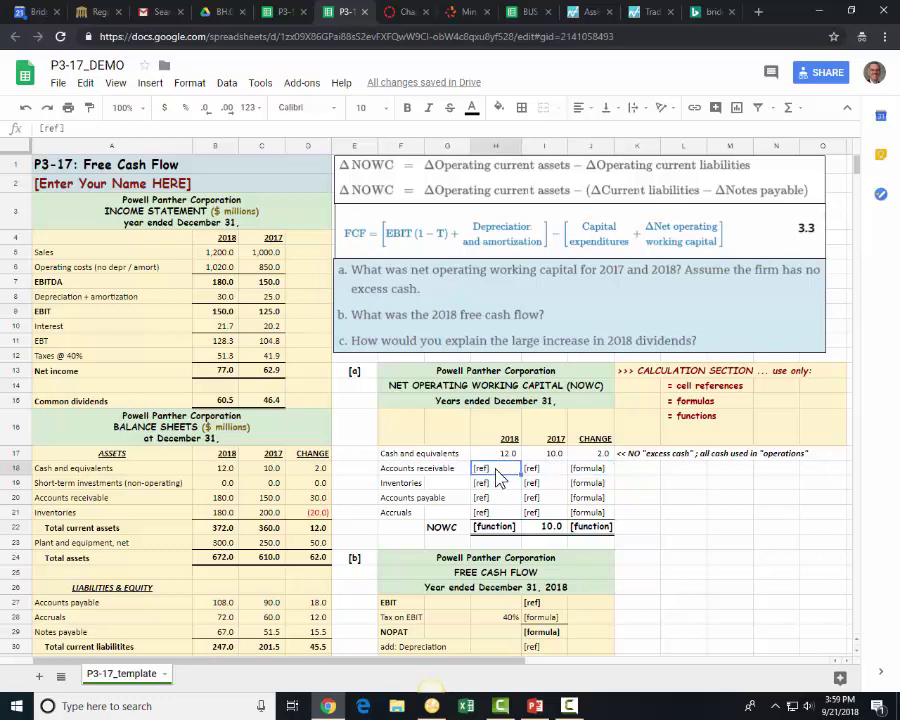
type("=")
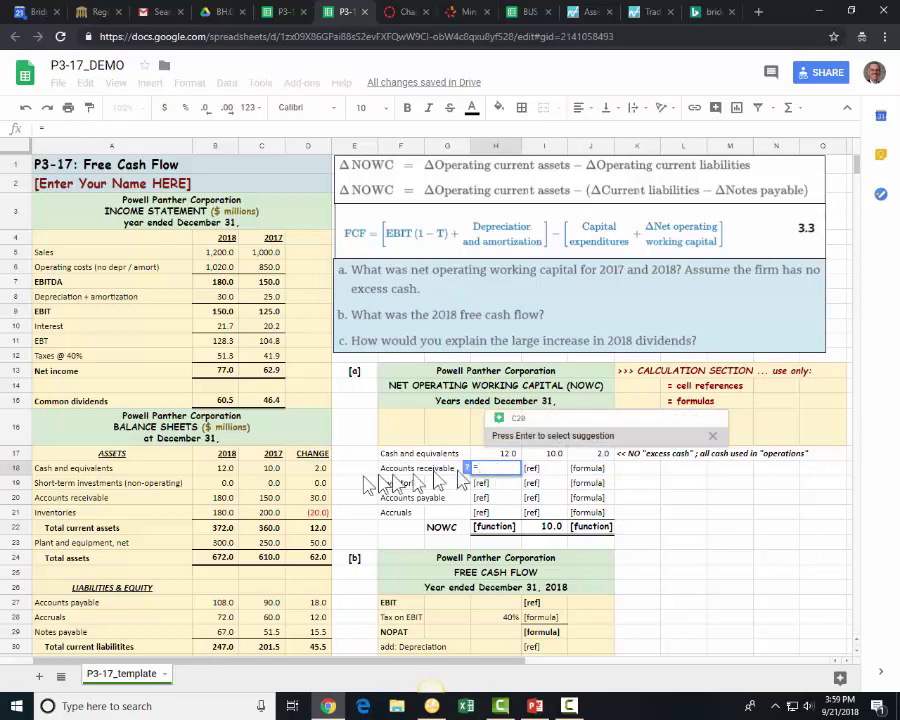
left_click(225, 500)
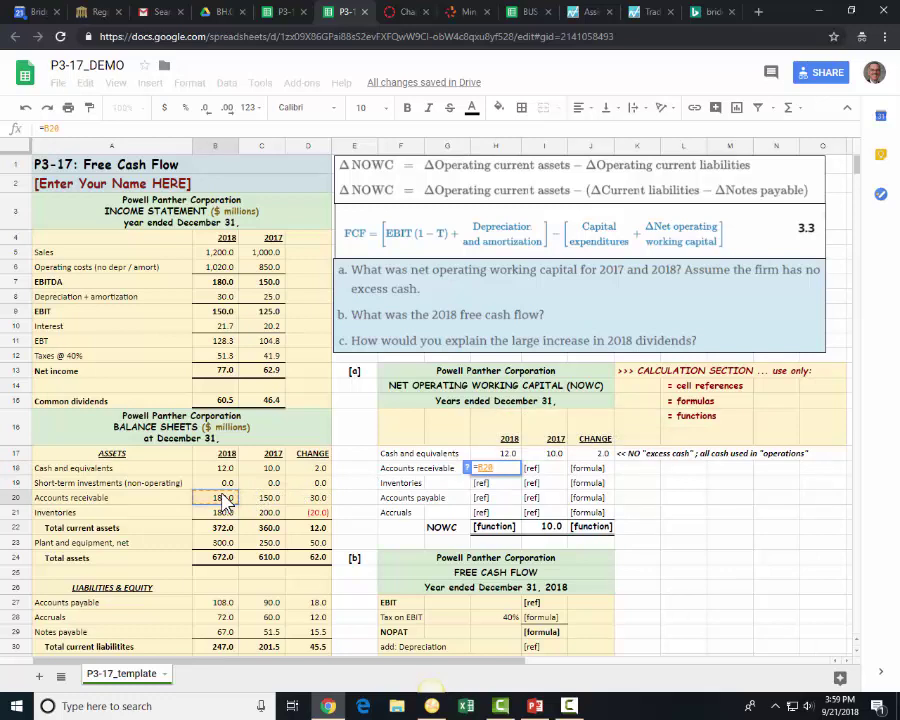
key("Return")
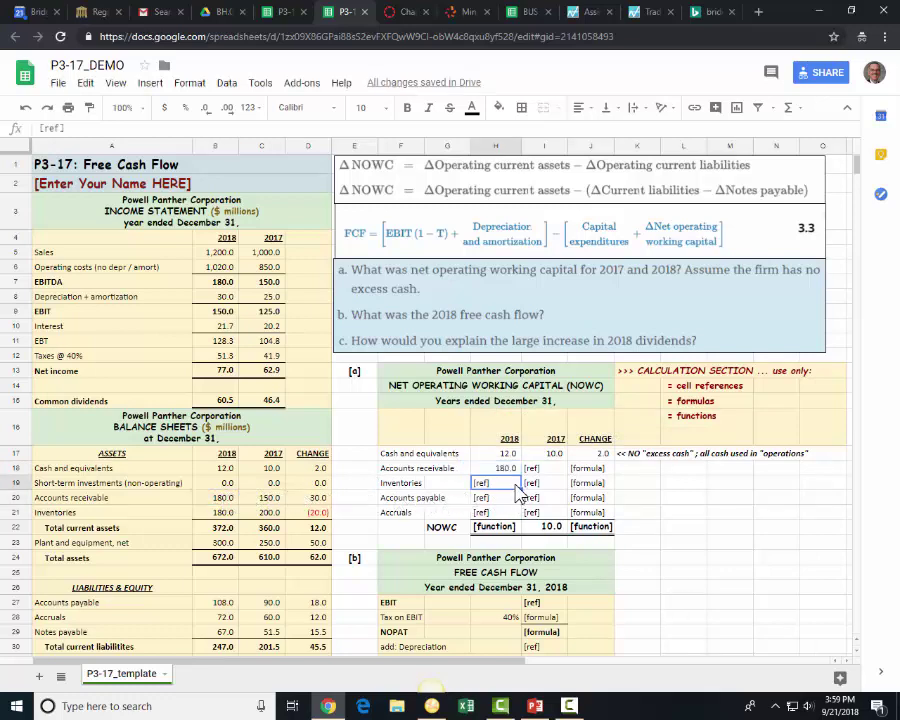
type("=")
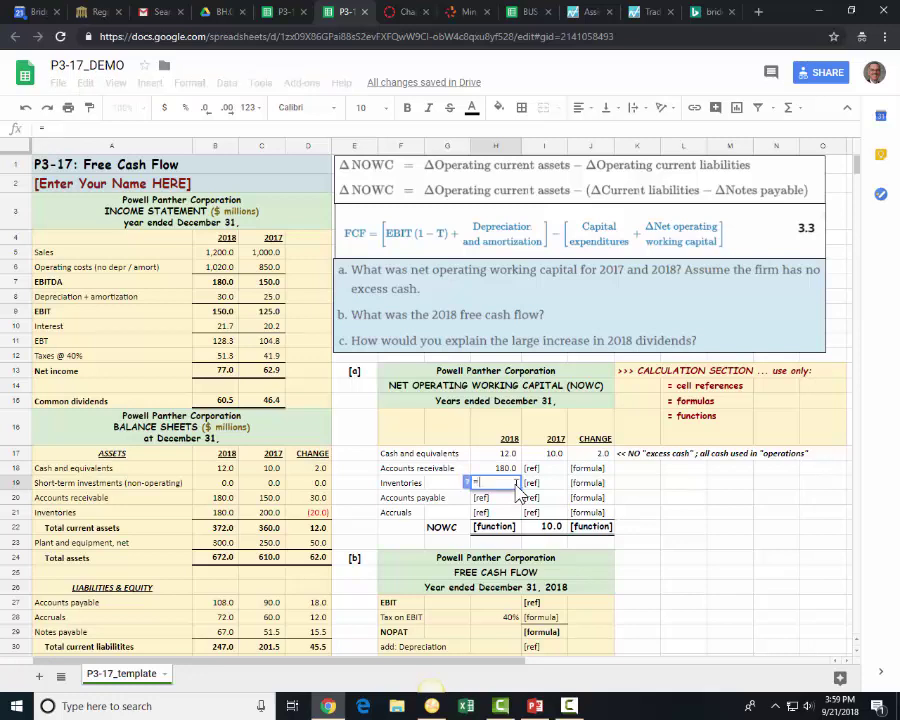
left_click(228, 515)
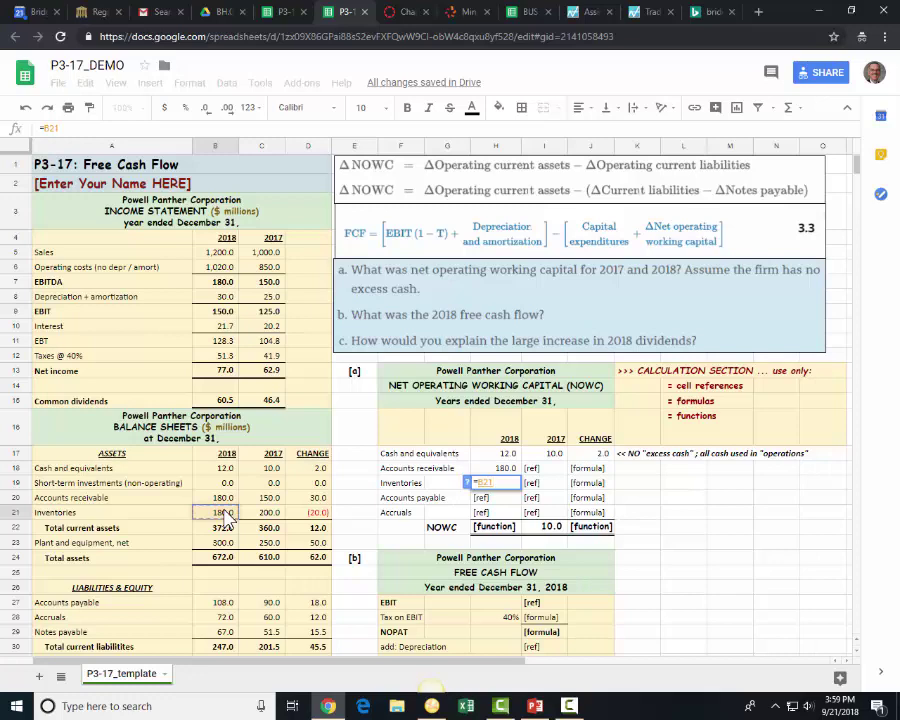
key("Return")
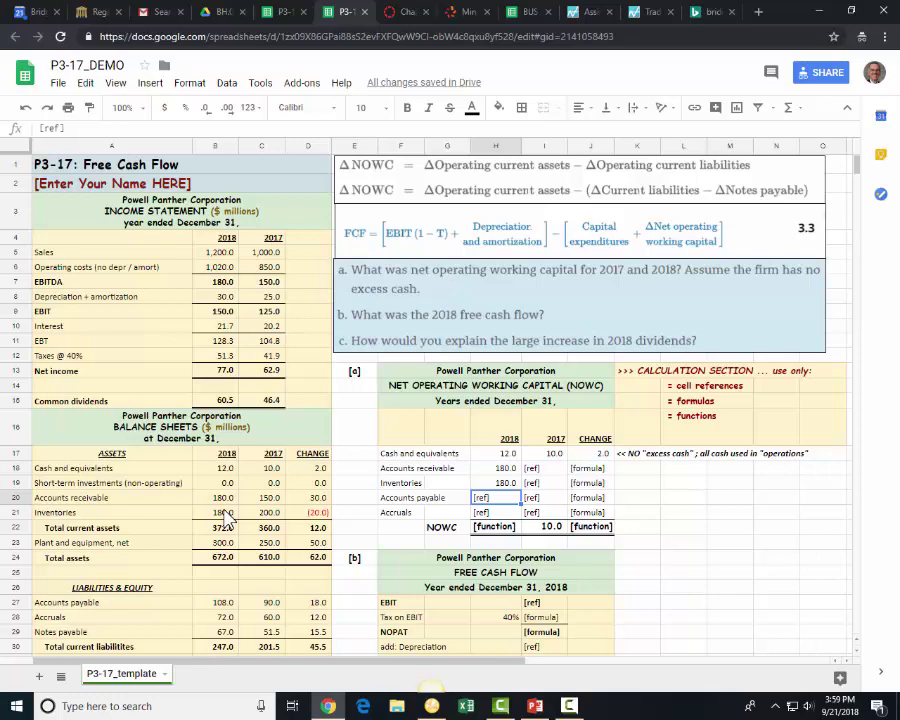
Step: Enter 2018 accounts payable and accruals as negative balance sheet references in H20 and H21, using =-B27 and =-B28
type("=")
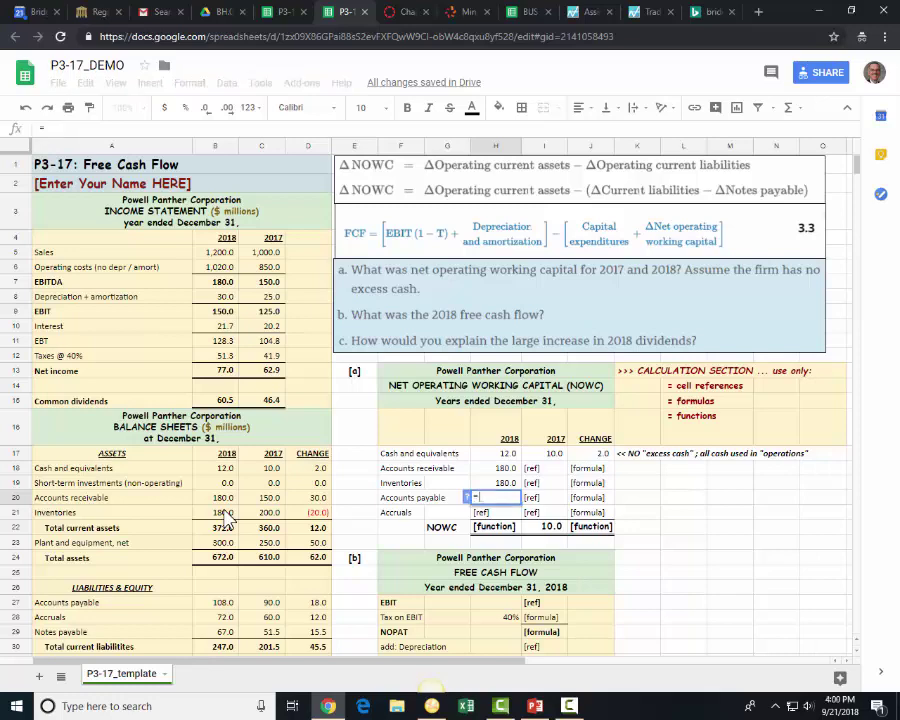
type("-")
left_click(232, 605)
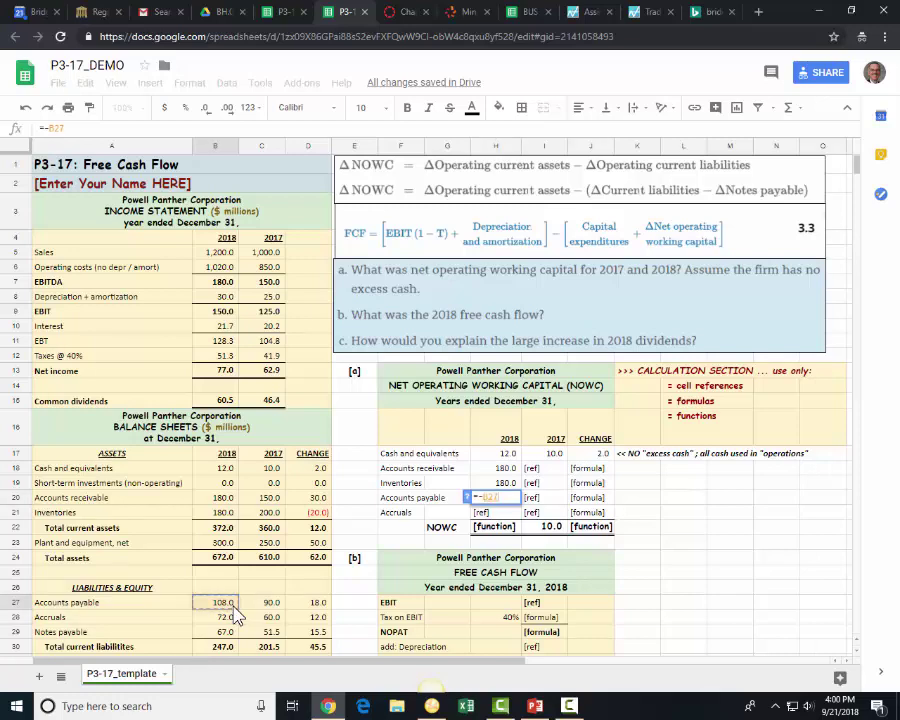
key("Return")
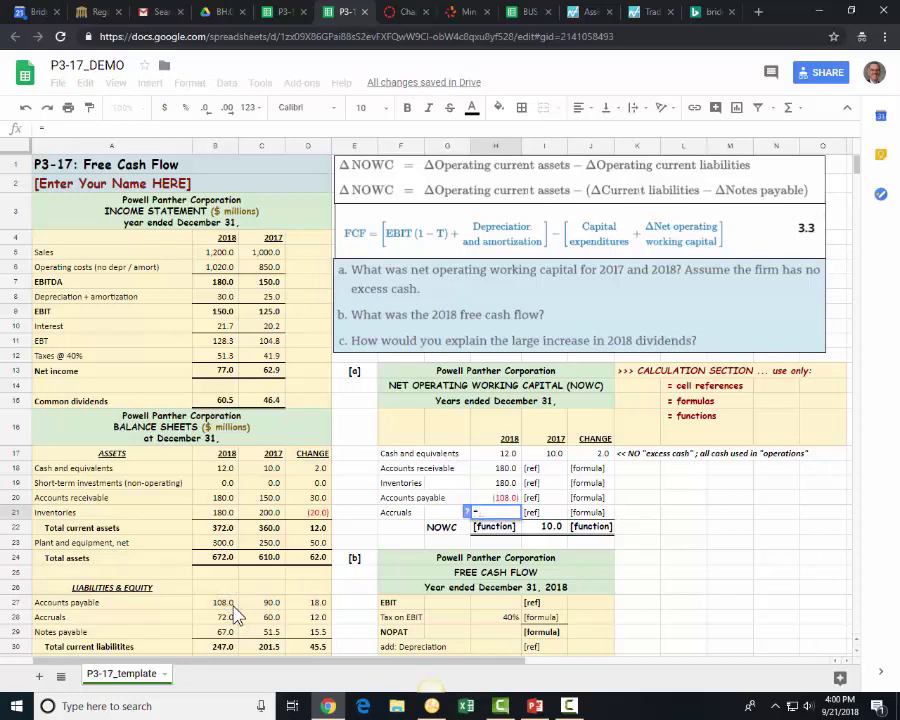
type("=-")
left_click(222, 621)
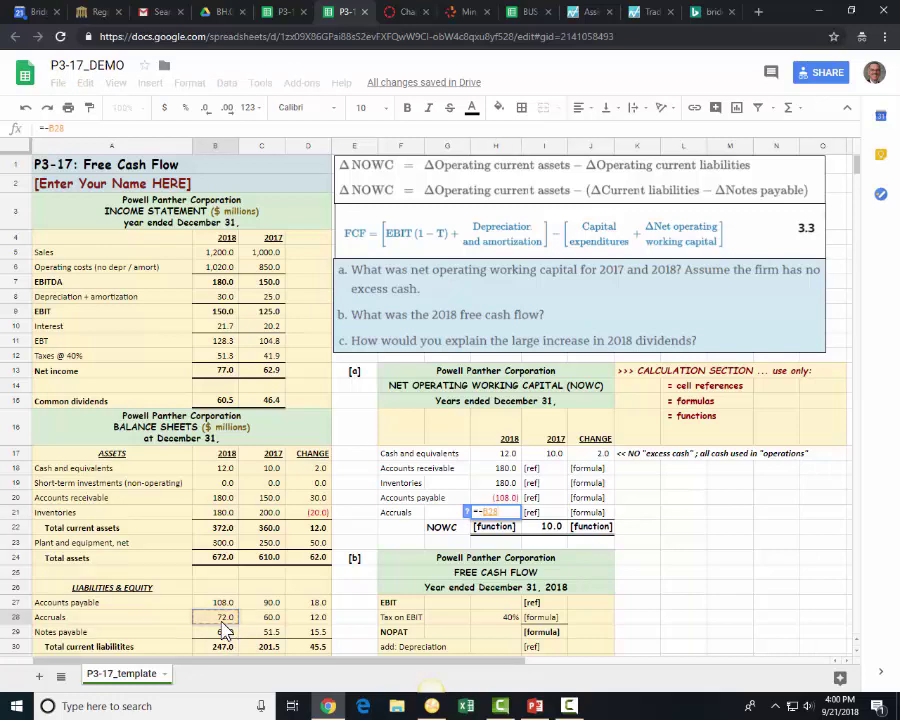
key("Return")
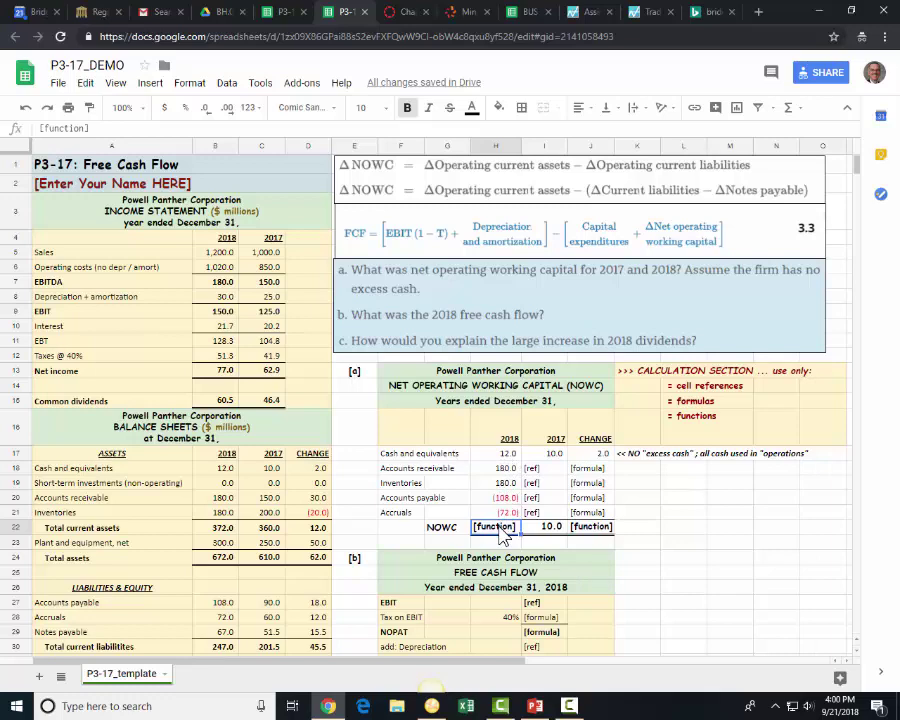
Step: Total the 2018 net operating working capital in H22 with =sum(H17:H21)
type("=sum")
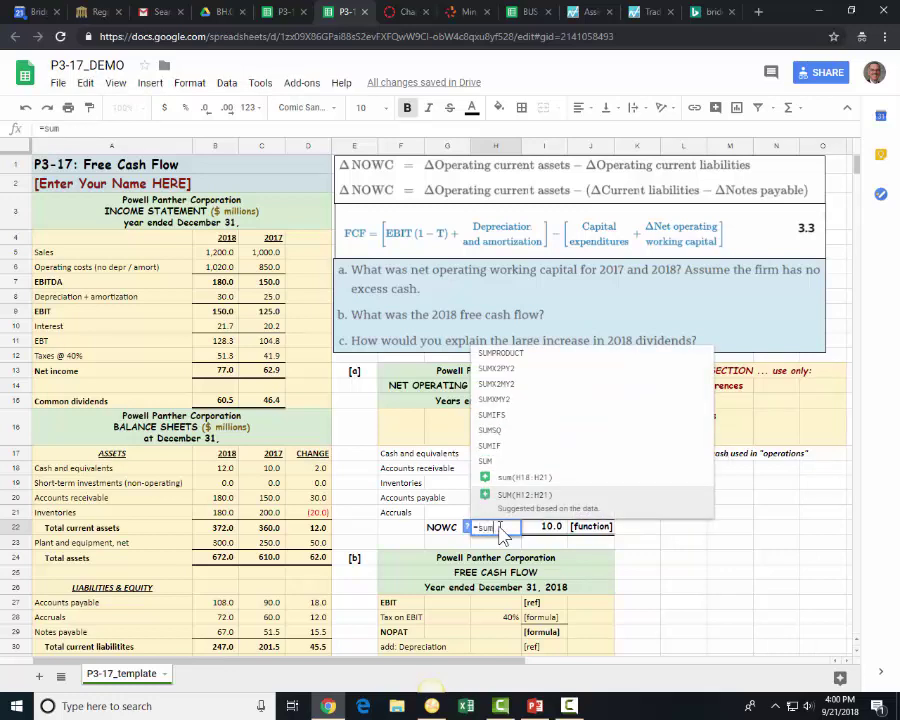
type("(")
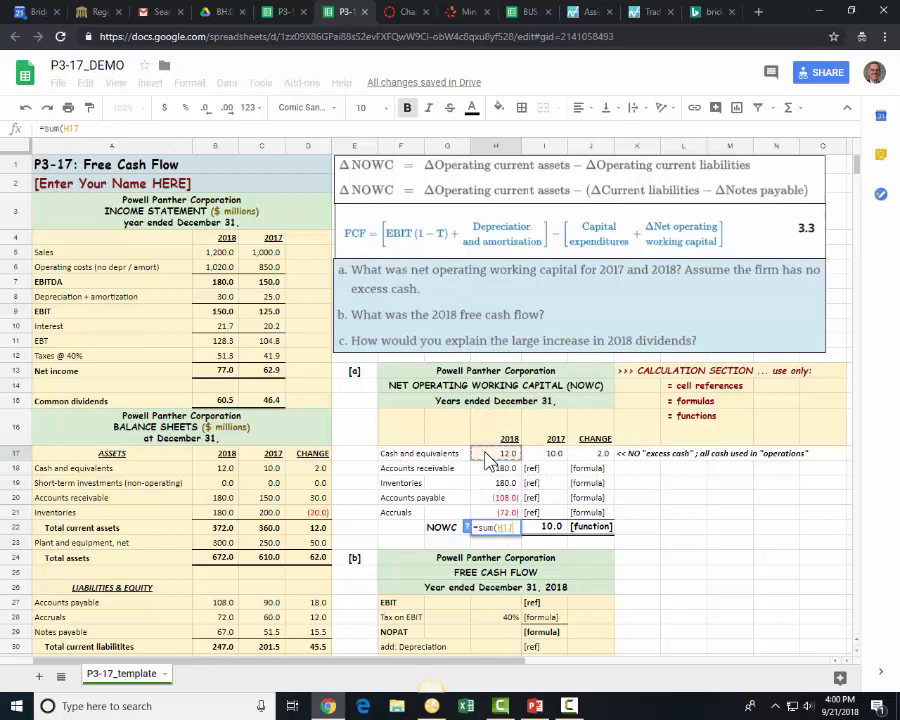
left_click(487, 458)
left_click_drag(488, 470, 490, 513)
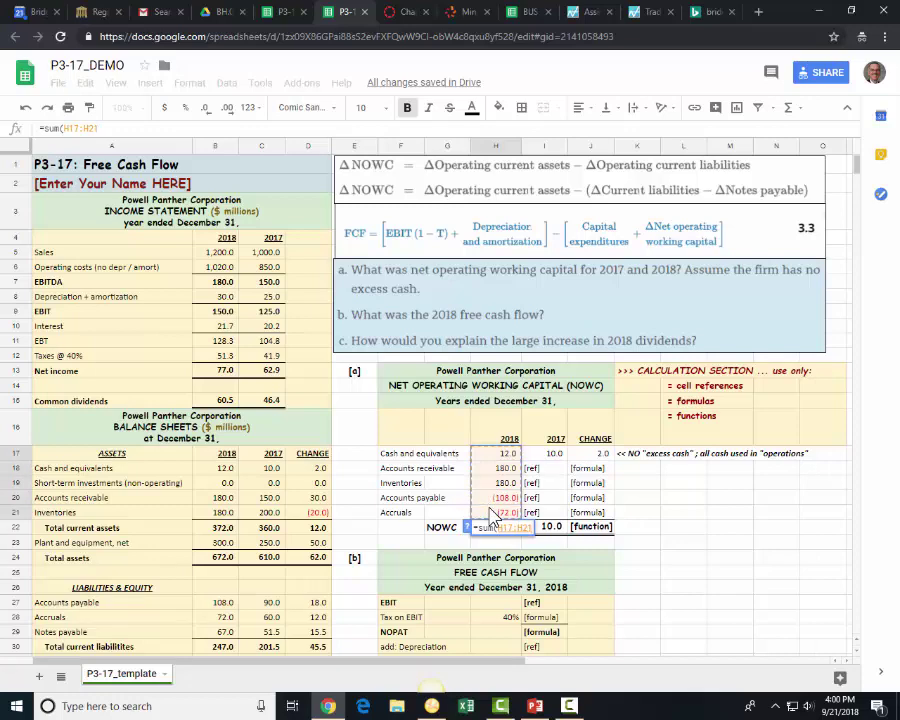
type(")")
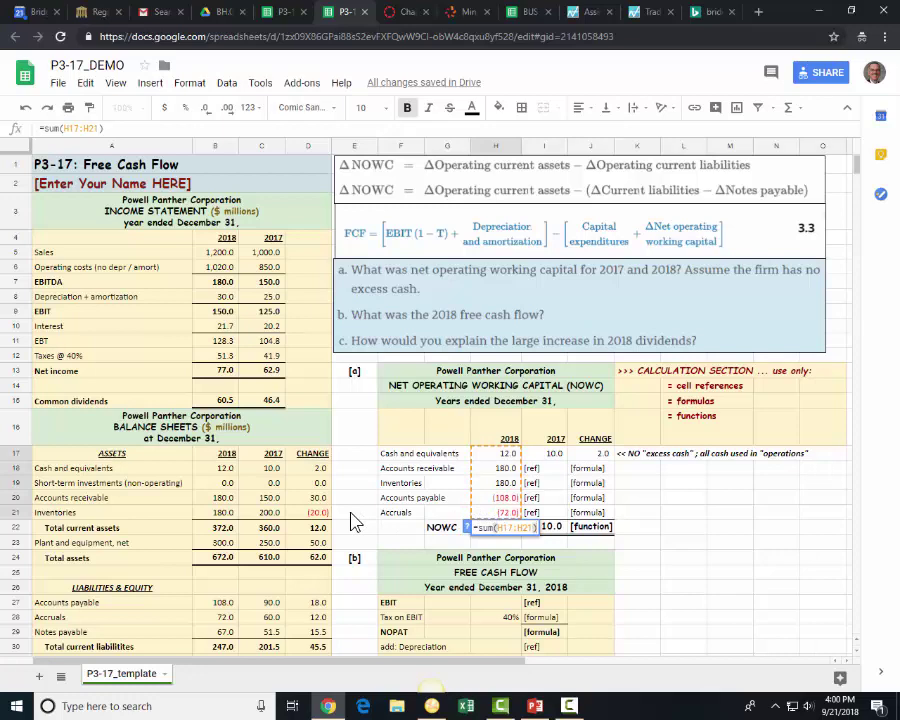
key("Return")
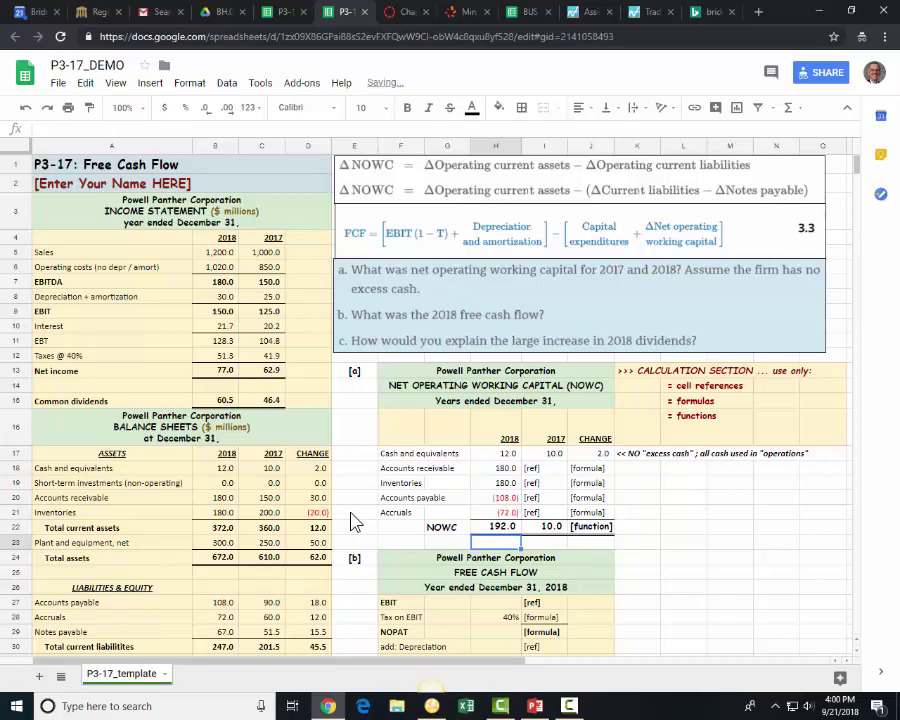